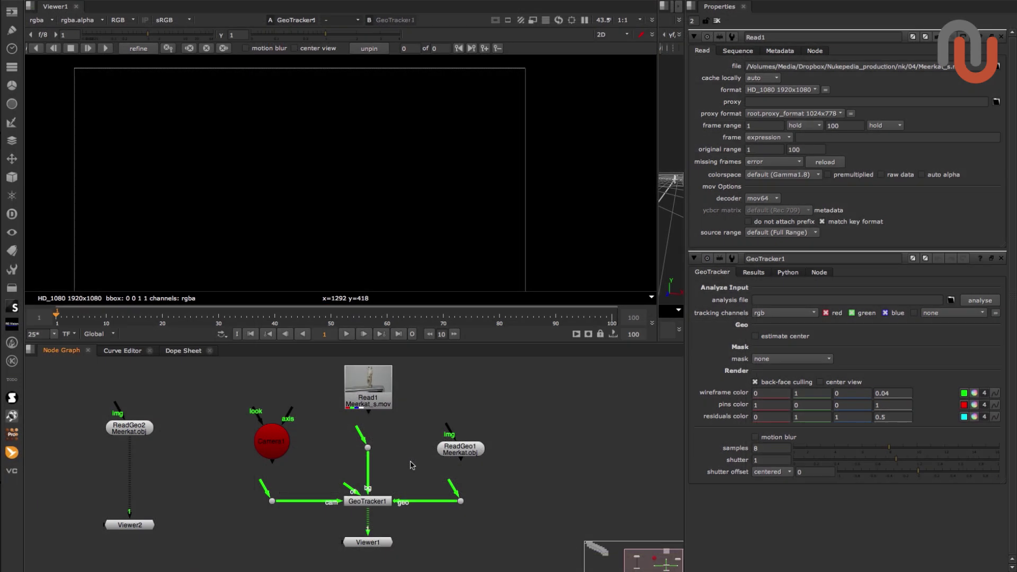
# Step: Connect GeoTracker1's bg input to Read1, its cam input to the camera node and its geo input to ReadGeo1
pyautogui.moveTo(360, 432); pyautogui.dragTo(363, 417)
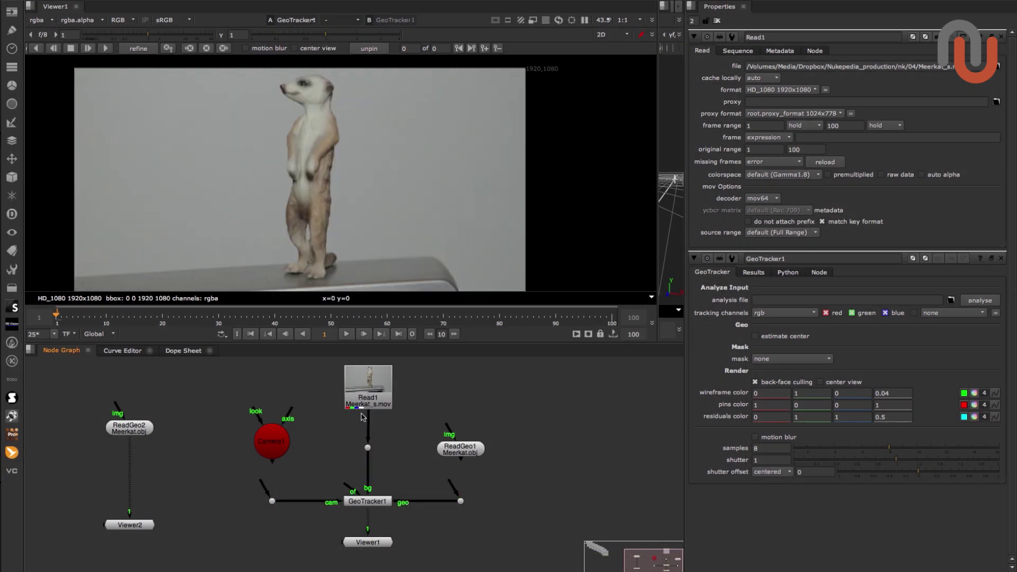
pyautogui.moveTo(264, 487); pyautogui.dragTo(272, 456)
pyautogui.moveTo(456, 488); pyautogui.dragTo(467, 460)
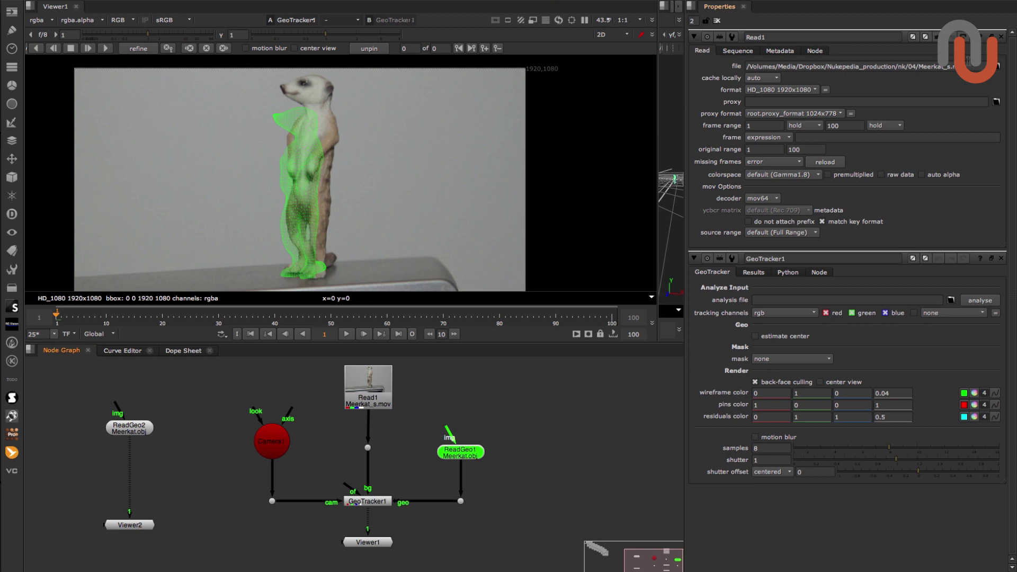
# Step: Set GeoTracker1's analysis file to Read1's file path with the extension precalc, and close Read1's properties
pyautogui.moveTo(974, 68); pyautogui.dragTo(820, 300)
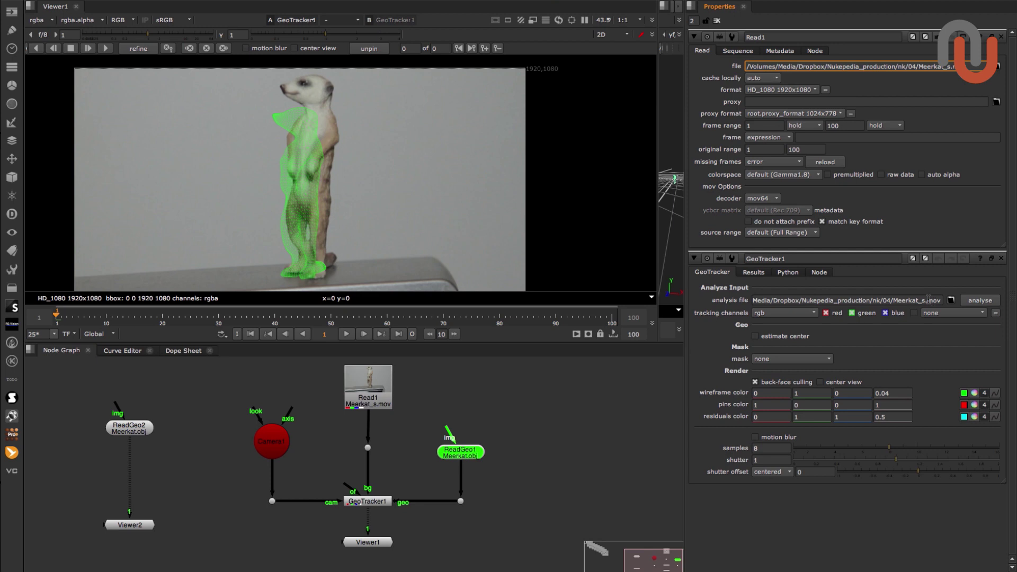
pyautogui.moveTo(928, 299); pyautogui.dragTo(950, 301)
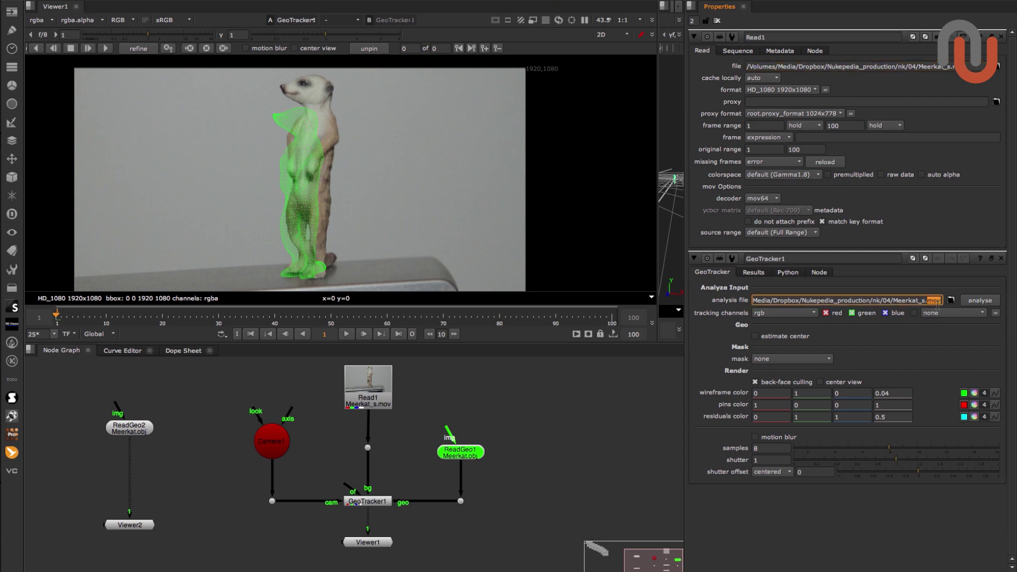
pyautogui.write('precalc')
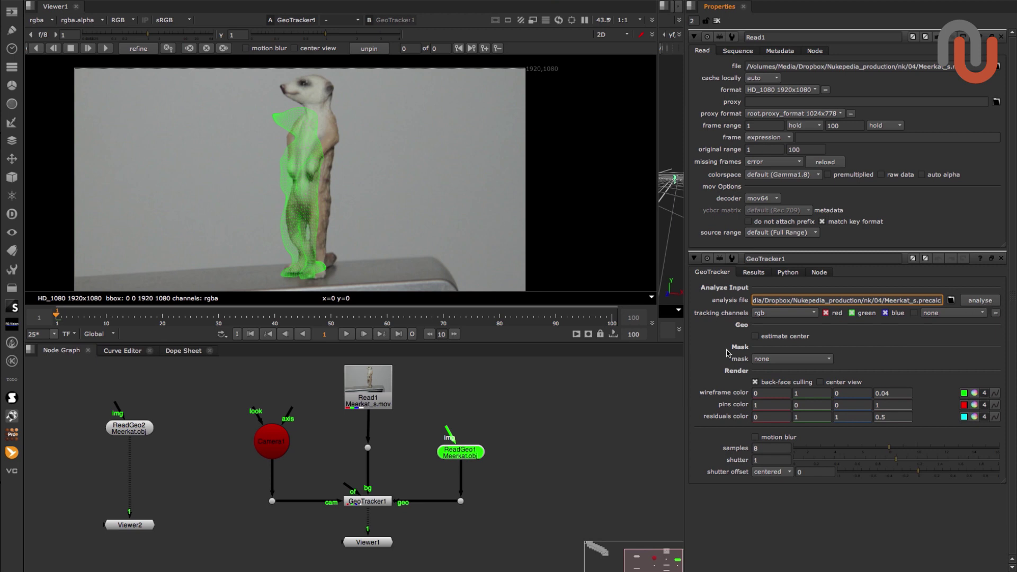
pyautogui.click(551, 410)
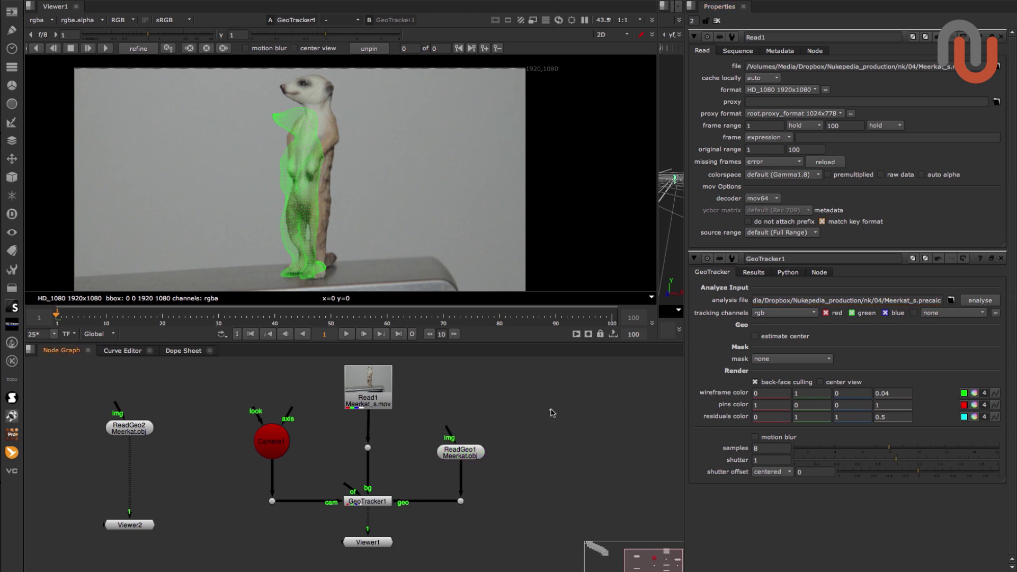
pyautogui.click(1001, 36)
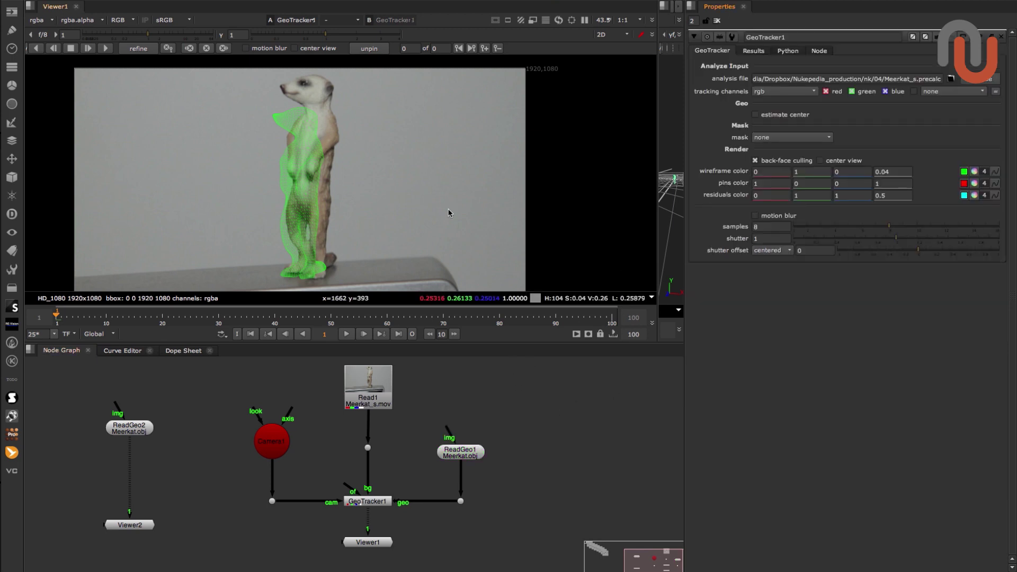
# Step: Examine the framing of the model over the footage and the row of spare Meerkat_s.mov Read nodes in the node graph
pyautogui.moveTo(417, 222); pyautogui.dragTo(422, 221, button='middle')
pyautogui.scroll(2, 422, 222)
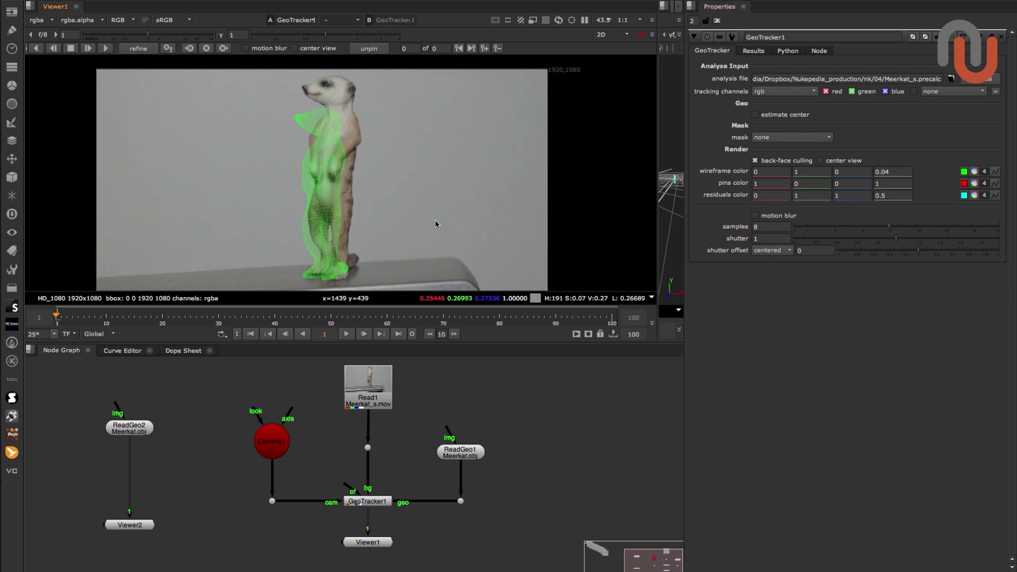
pyautogui.moveTo(460, 395); pyautogui.dragTo(470, 406, button='middle')
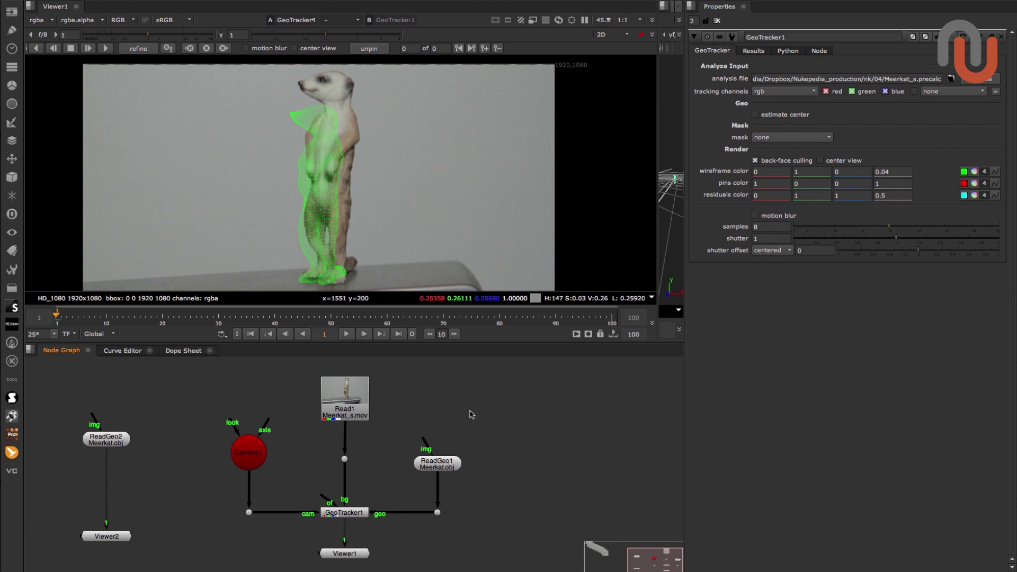
pyautogui.scroll(-3, 479, 413)
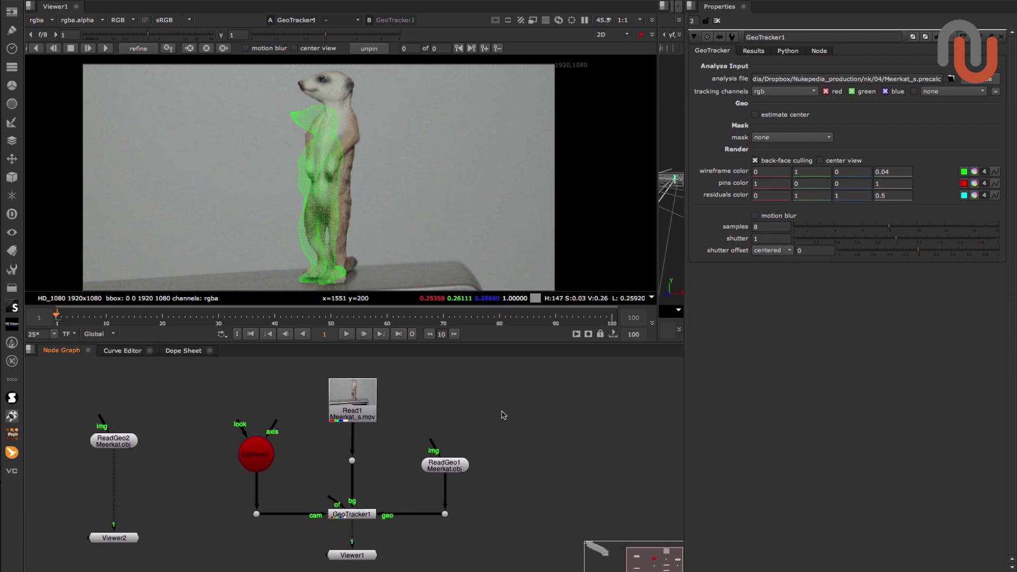
pyautogui.scroll(-5, 498, 426)
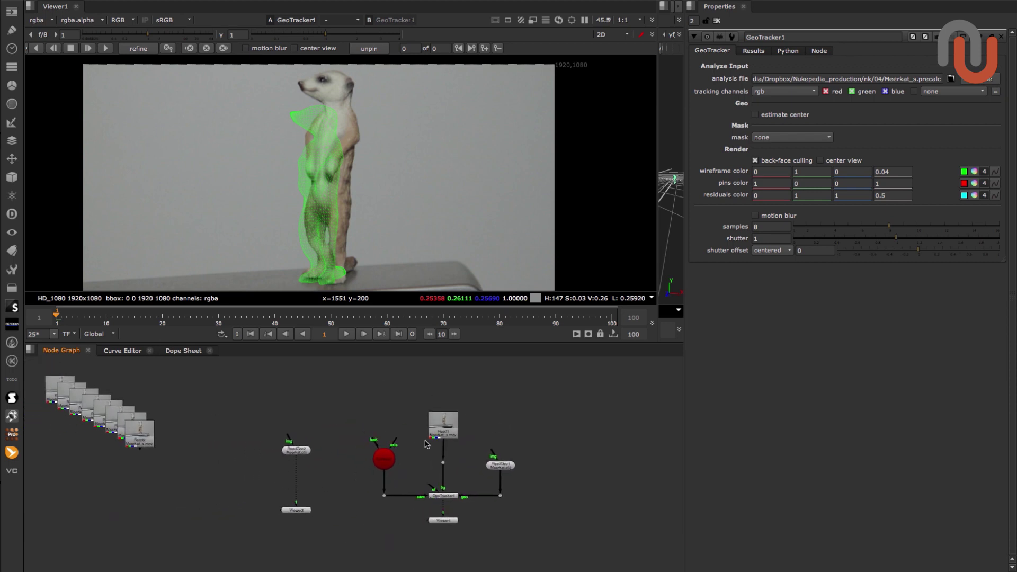
pyautogui.moveTo(393, 449); pyautogui.dragTo(452, 442, button='middle')
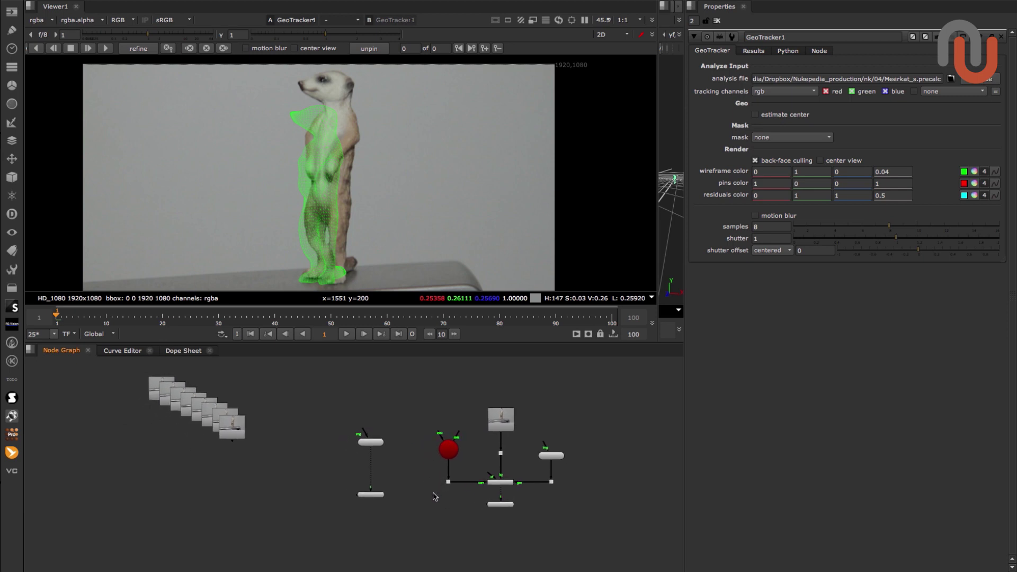
pyautogui.scroll(5, 219, 427)
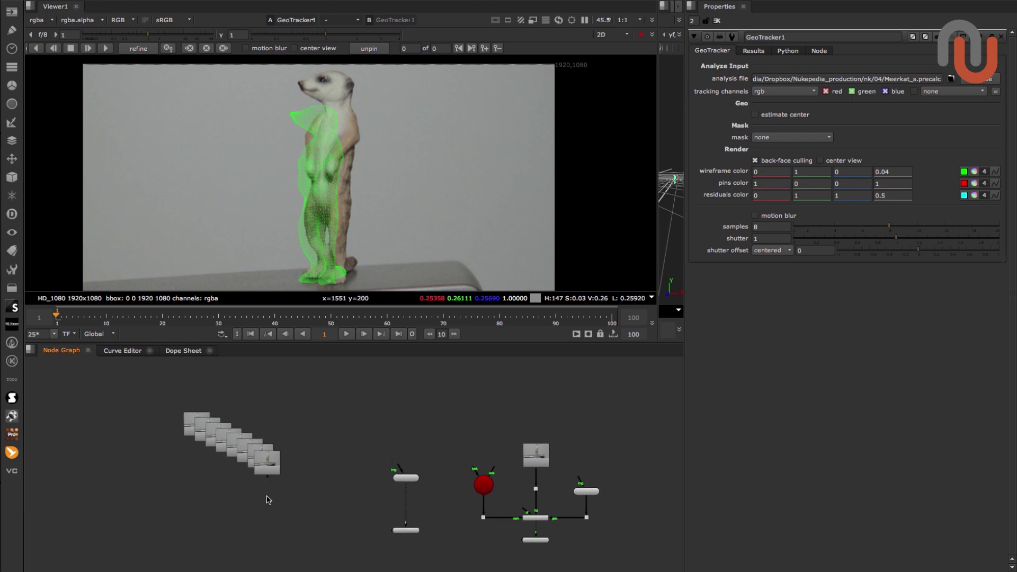
pyautogui.scroll(-6, 354, 518)
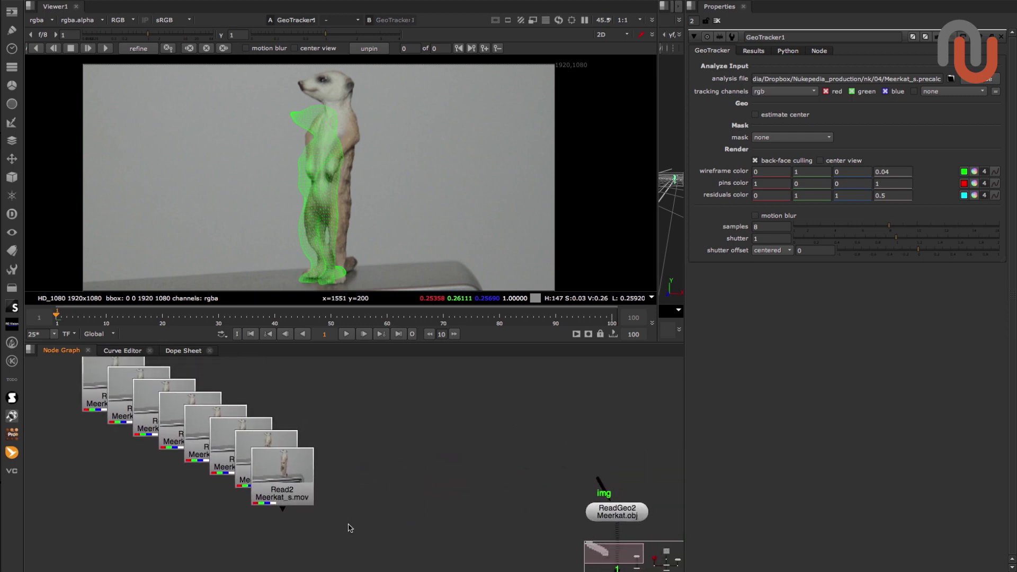
pyautogui.moveTo(534, 462); pyautogui.dragTo(399, 474, button='middle')
pyautogui.scroll(3, 447, 472)
pyautogui.scroll(-1, 443, 467)
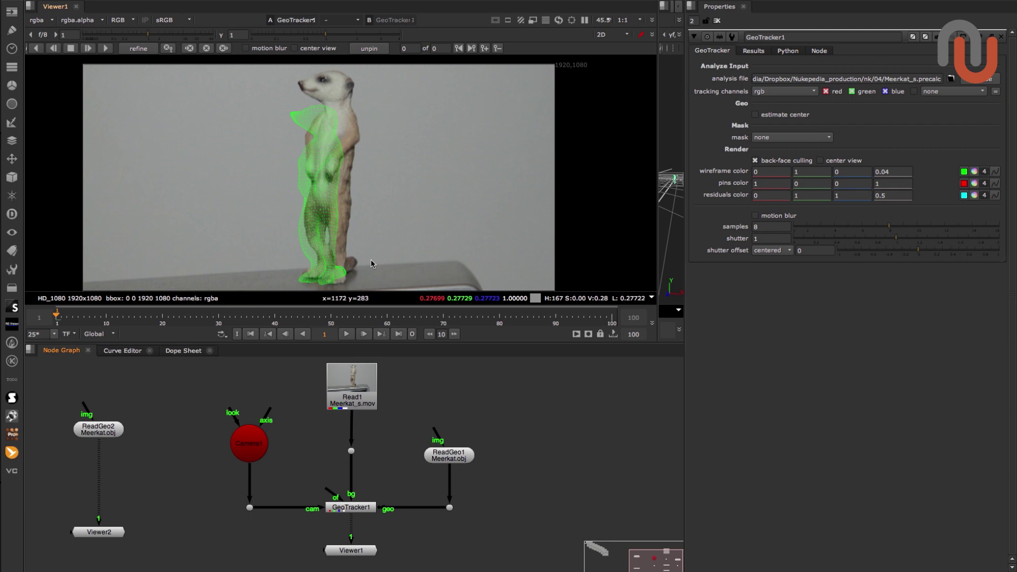
# Step: Remove the "_s" suffix from the analysis file name so the path ends in Meerkat.precalc
pyautogui.click(917, 79)
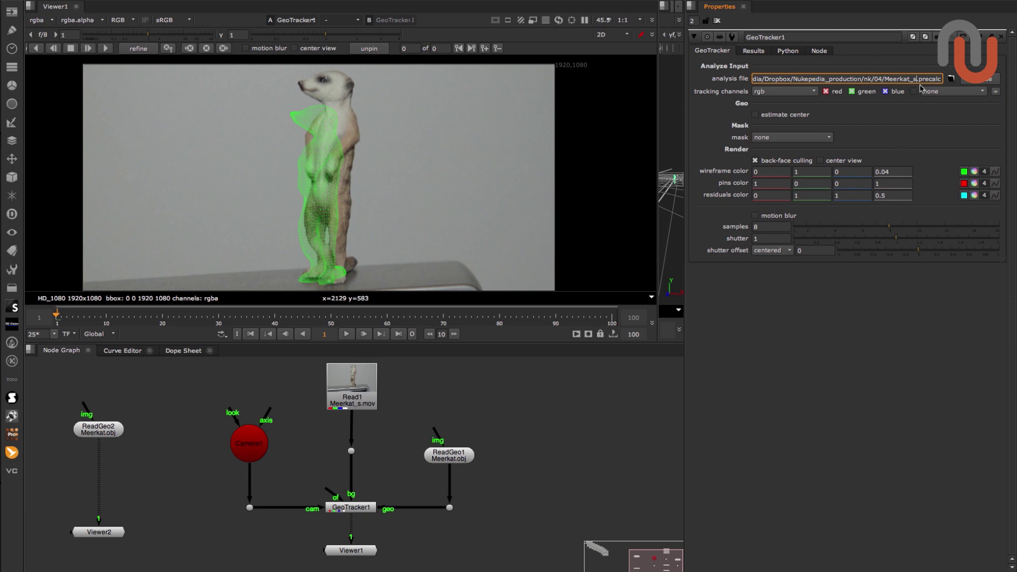
pyautogui.press('BackSpace')
pyautogui.press('BackSpace')
pyautogui.click(540, 403)
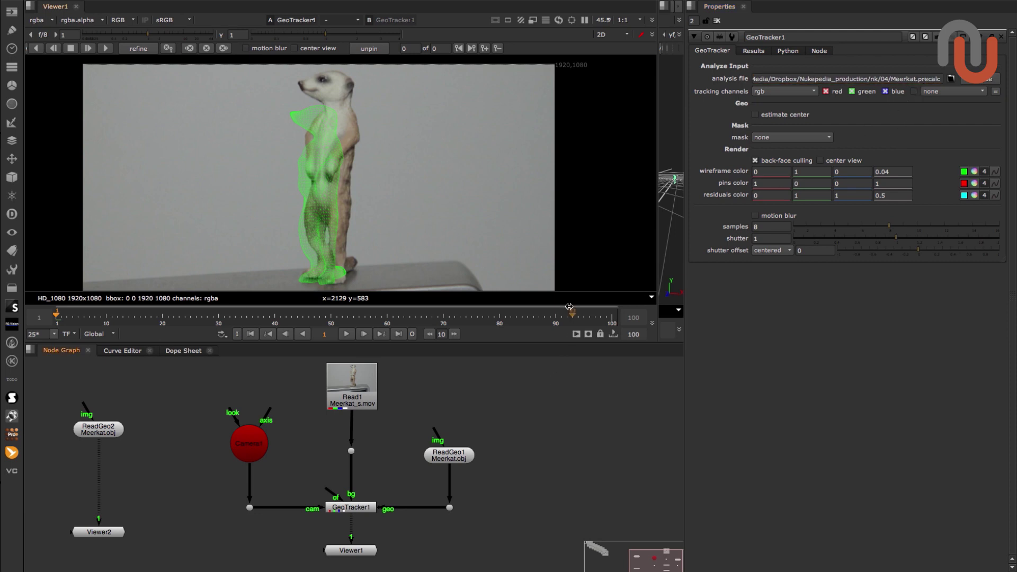
# Step: Align the wireframe model to the meerkat on frame 1 with pins on its nose, foot and tail
pyautogui.moveTo(306, 113); pyautogui.dragTo(302, 85)
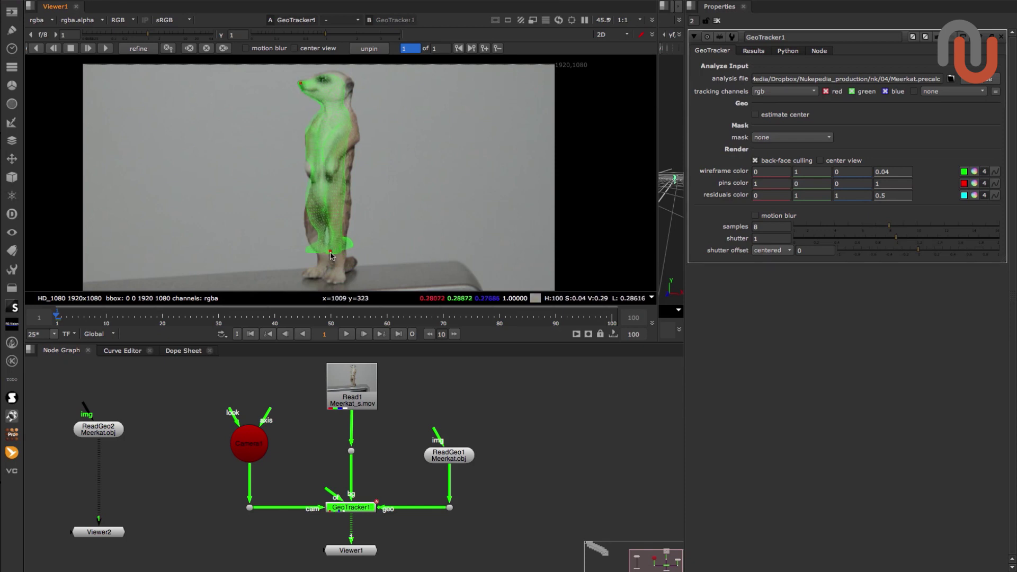
pyautogui.moveTo(332, 256); pyautogui.dragTo(307, 276)
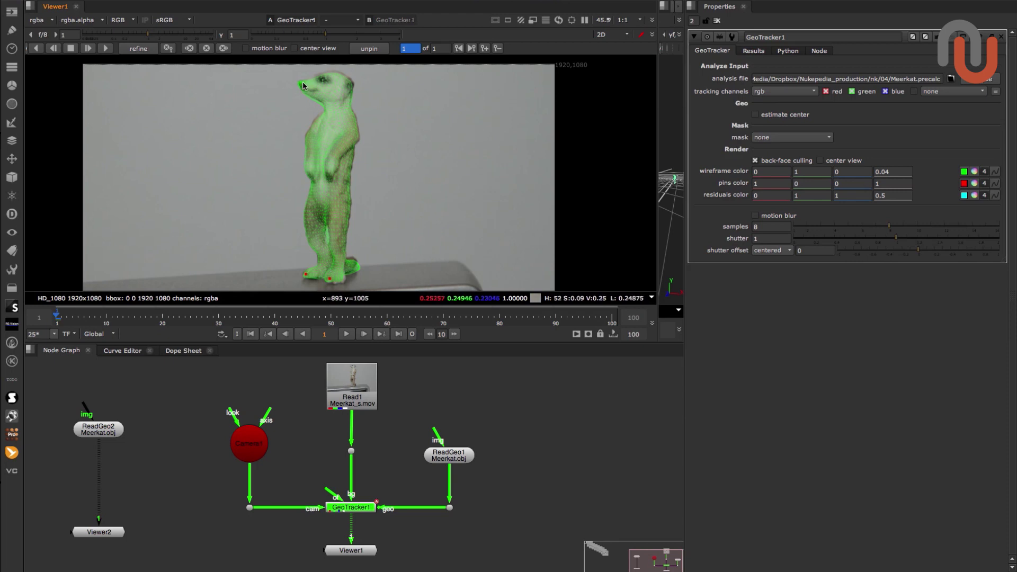
pyautogui.click(329, 278)
pyautogui.click(301, 83)
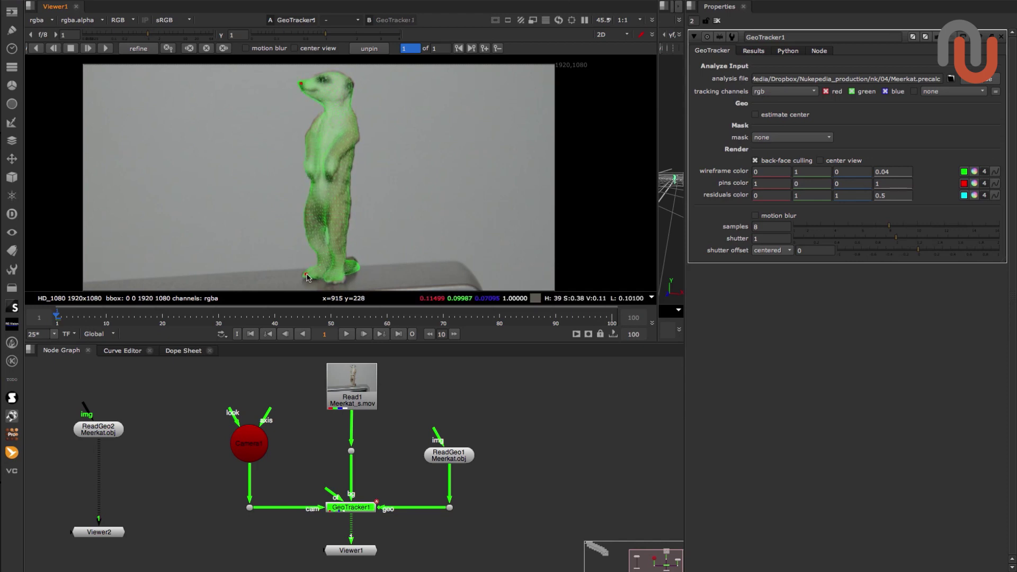
pyautogui.click(355, 263)
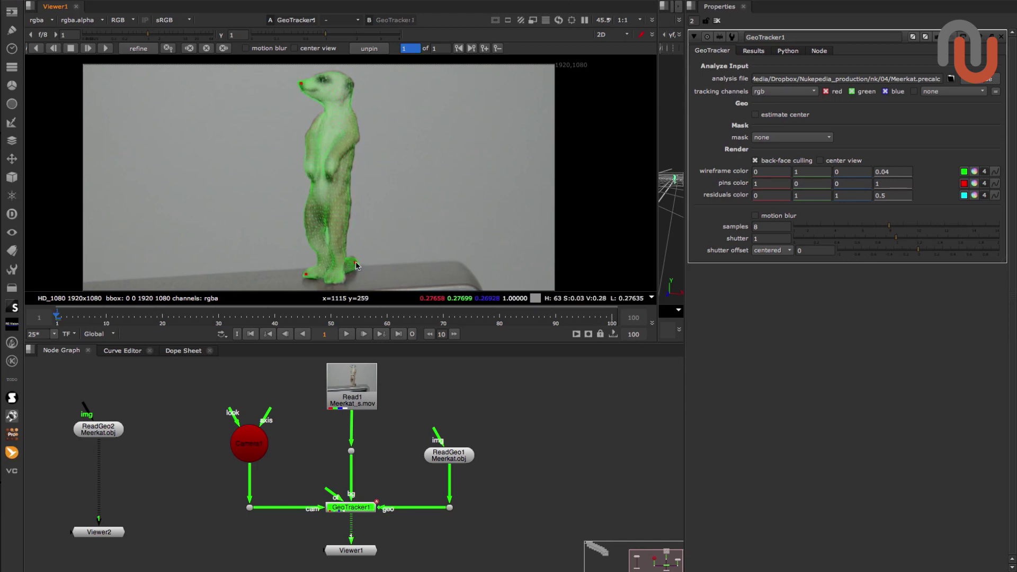
# Step: Track the model forward to frame 100 and adjust the foot pin on that last frame
pyautogui.click(112, 49)
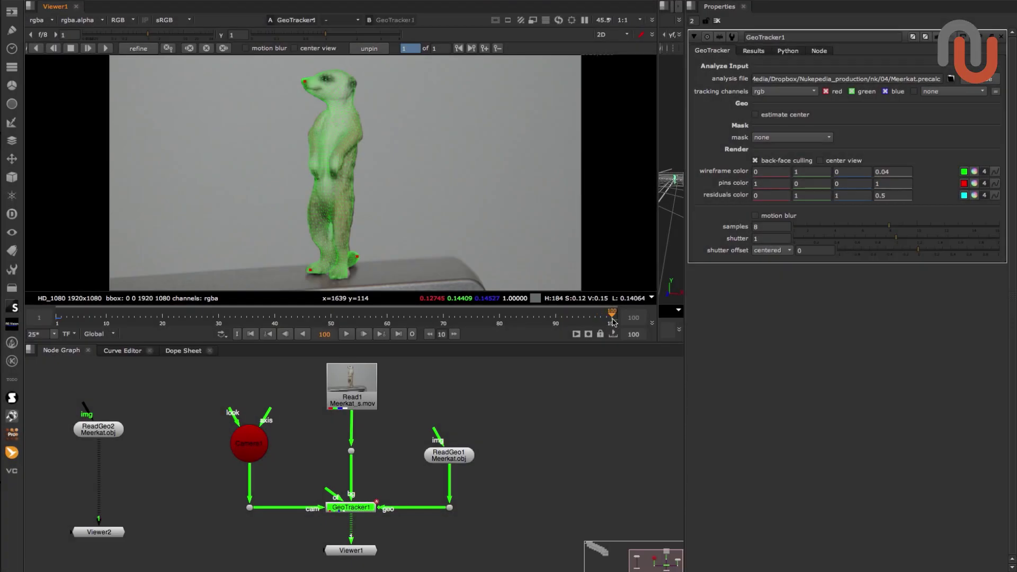
pyautogui.moveTo(313, 271); pyautogui.dragTo(320, 271)
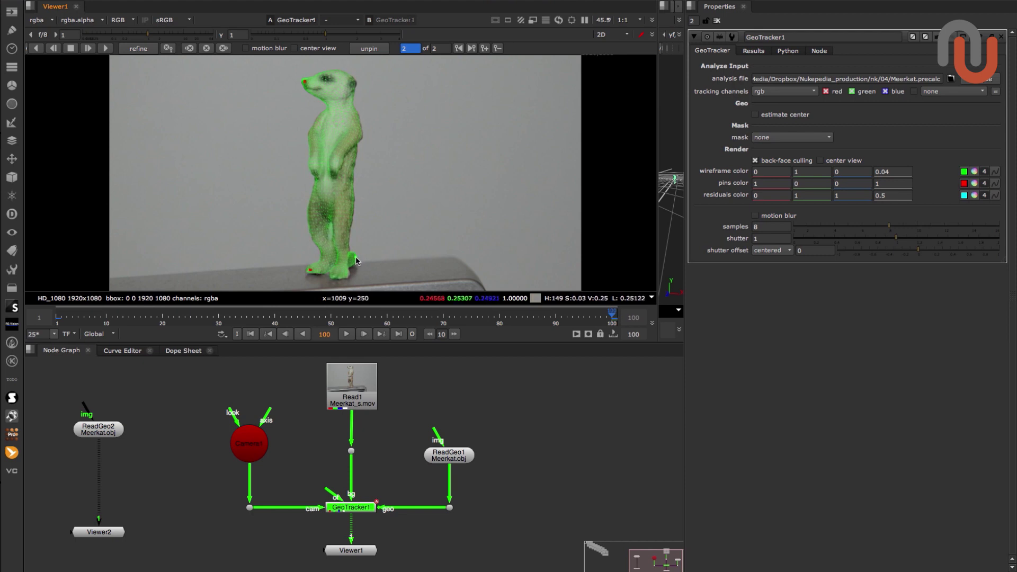
# Step: Review the track from frame 62 by turning on center view and playing back the shot
pyautogui.moveTo(614, 315); pyautogui.dragTo(399, 316)
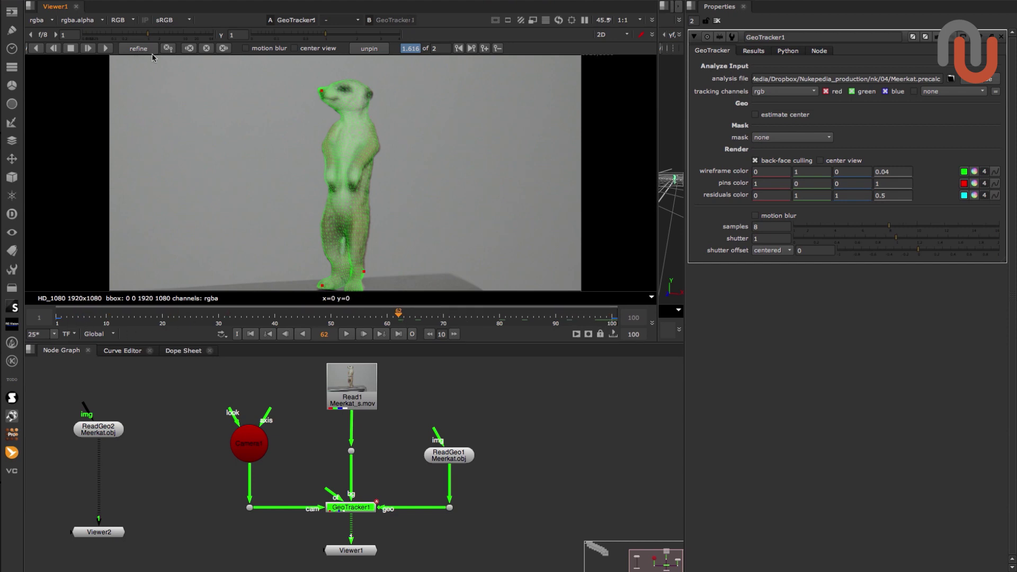
pyautogui.moveTo(434, 198); pyautogui.dragTo(437, 189, button='middle')
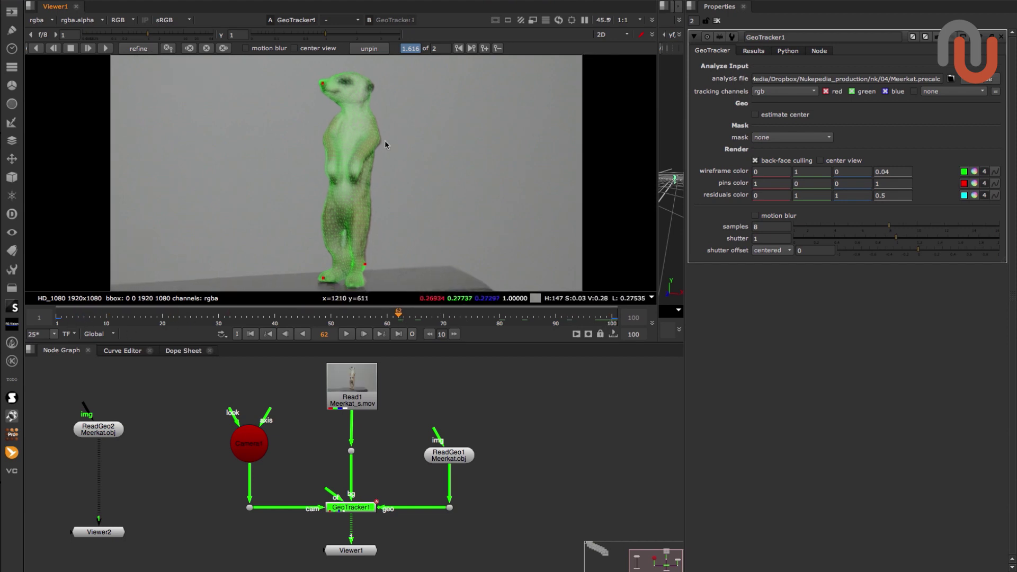
pyautogui.click(295, 48)
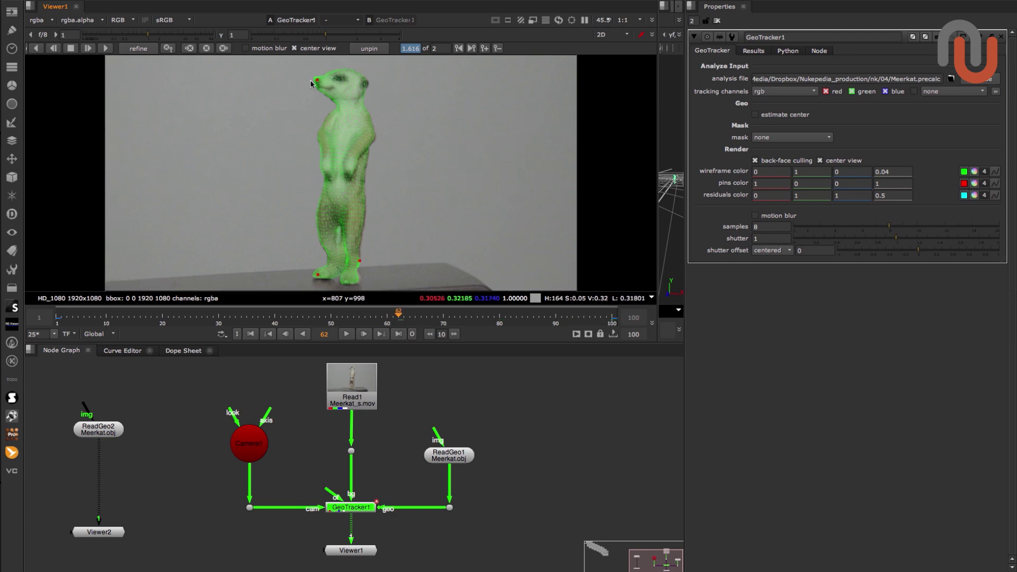
pyautogui.click(347, 333)
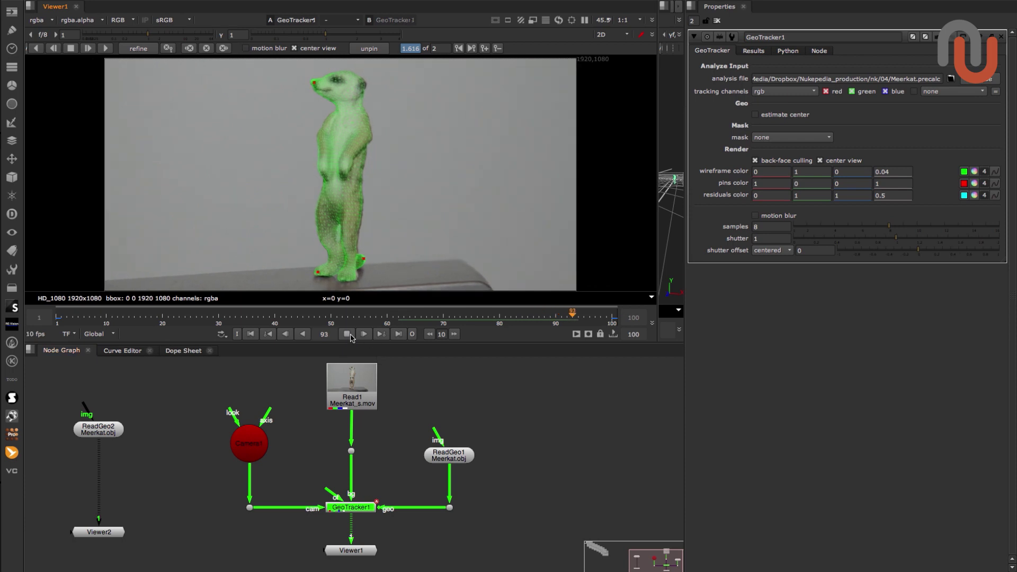
pyautogui.click(348, 335)
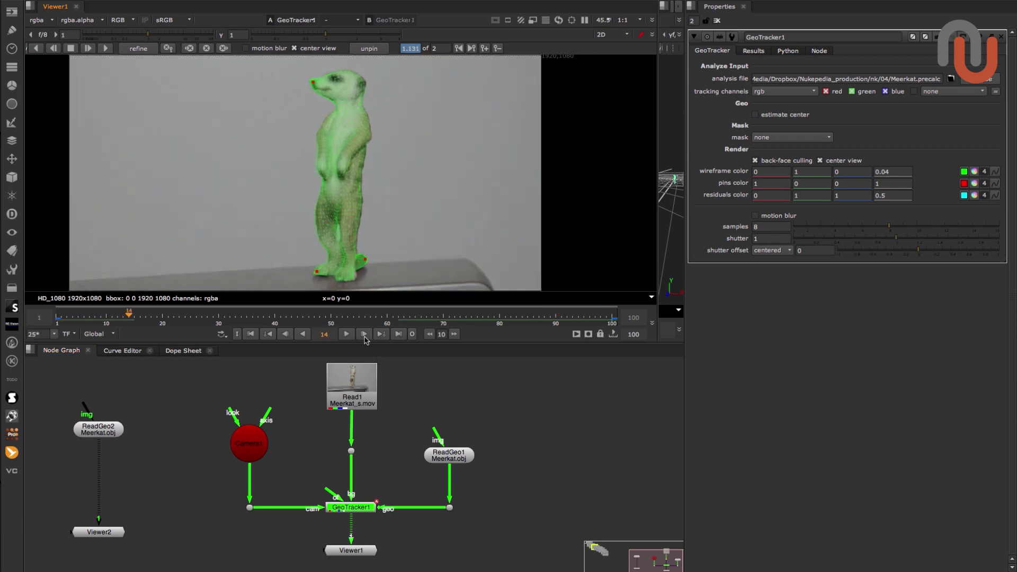
# Step: Export the tracking result with link output on and insert the exported TransformGeo between ReadGeo2 and Viewer2
pyautogui.click(754, 51)
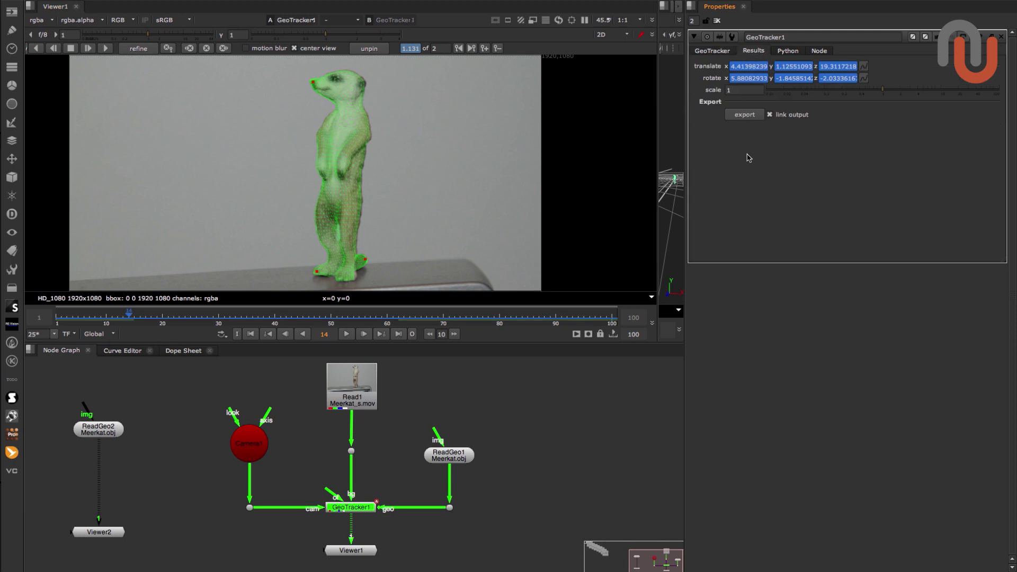
pyautogui.click(745, 115)
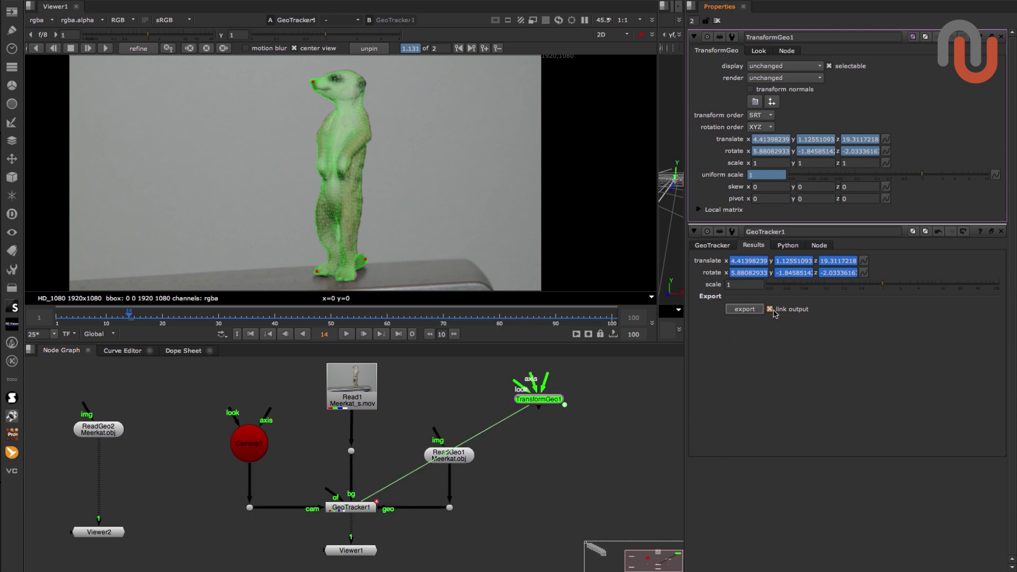
pyautogui.moveTo(543, 400); pyautogui.dragTo(100, 469)
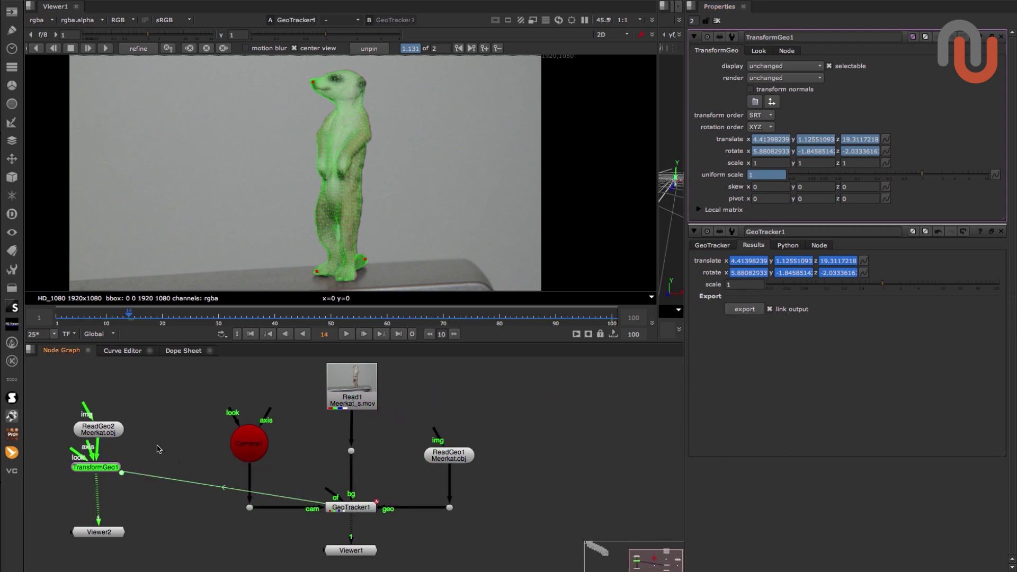
# Step: Enlarge the 3D viewer beside the footage and play back the moving model in both viewers
pyautogui.moveTo(658, 185); pyautogui.dragTo(454, 233)
pyautogui.press('l')
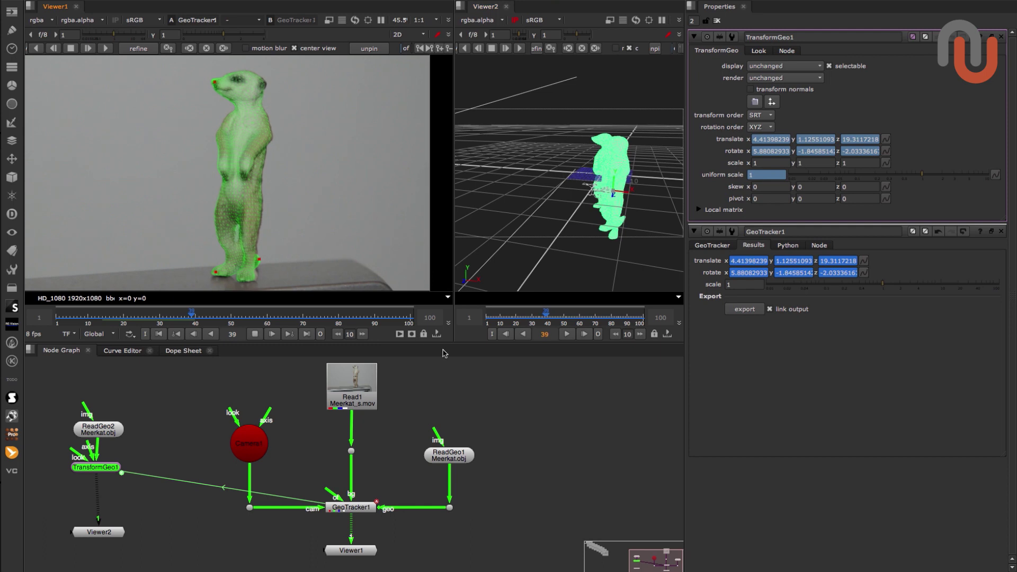
# Step: Export a second TransformGeo with link output off, and place it unconnected between ReadGeo2 and the camera node
pyautogui.click(770, 310)
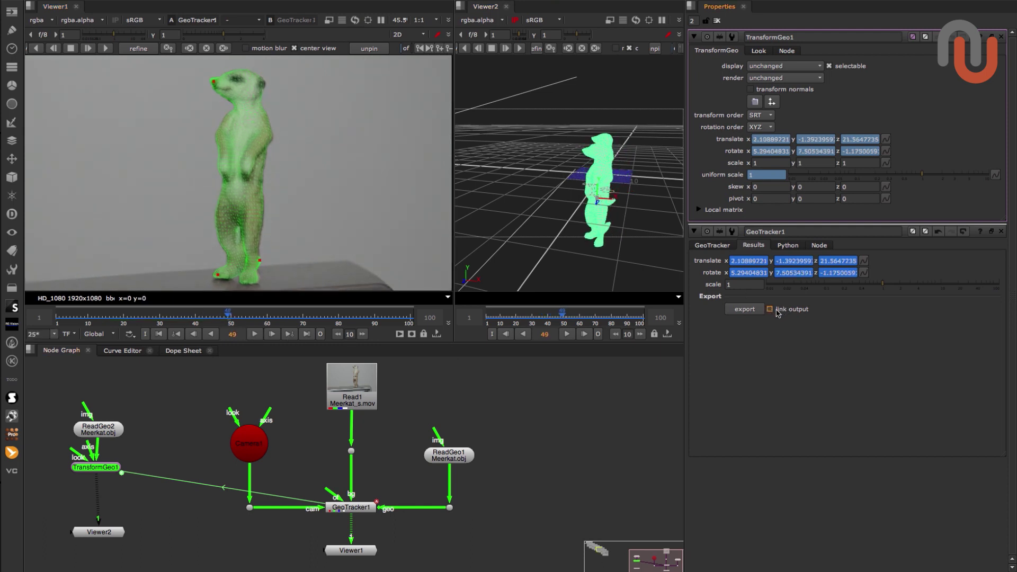
pyautogui.click(745, 310)
pyautogui.moveTo(116, 476); pyautogui.dragTo(169, 406)
pyautogui.moveTo(452, 138); pyautogui.dragTo(513, 169)
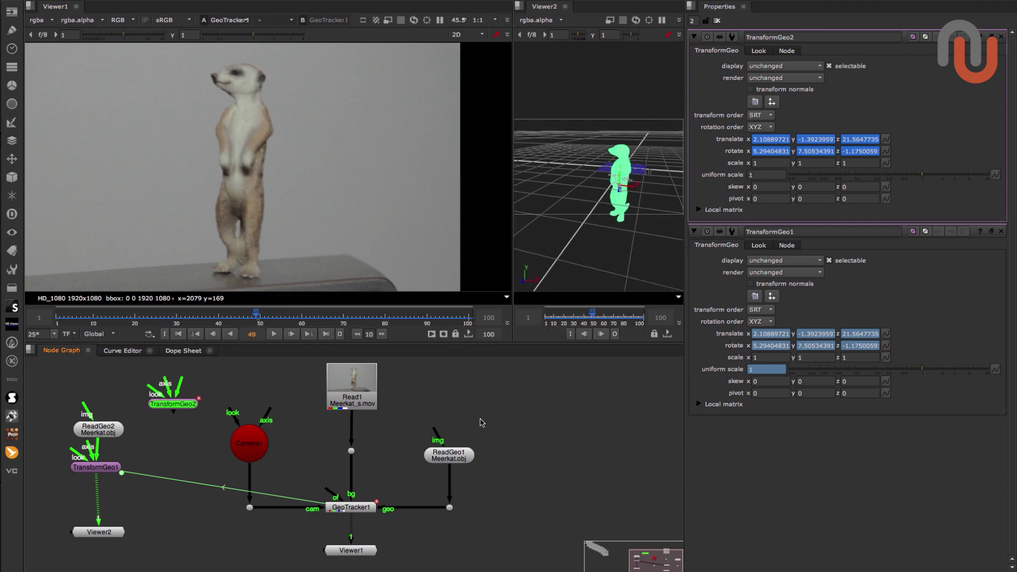